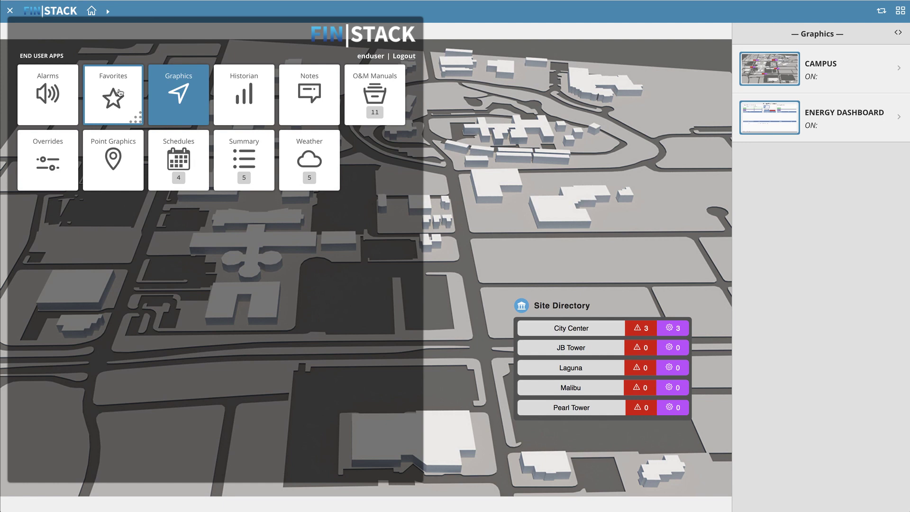
Bring up the Favorites management options, then dismiss them without changes
click(129, 90)
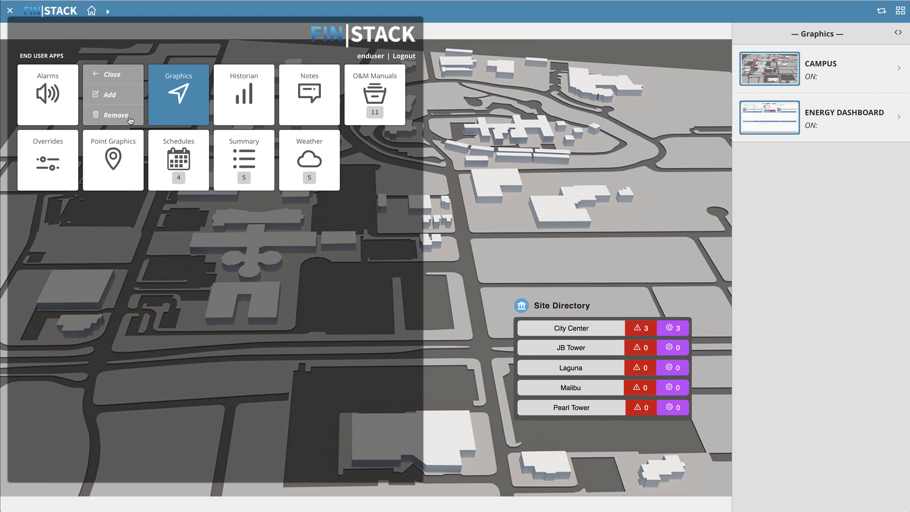
click(135, 75)
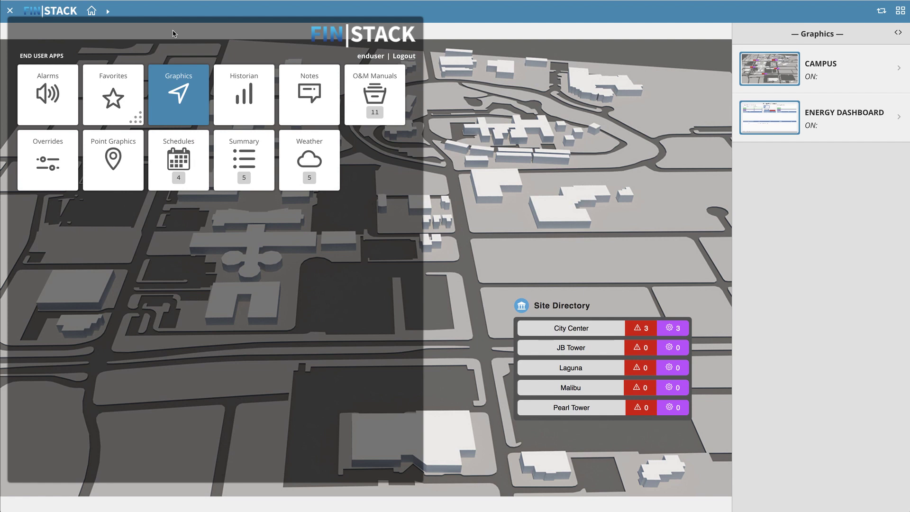
Close the launcher and navigate the breadcrumb to Pearl Tower > Central Plant > Boiler
click(545, 161)
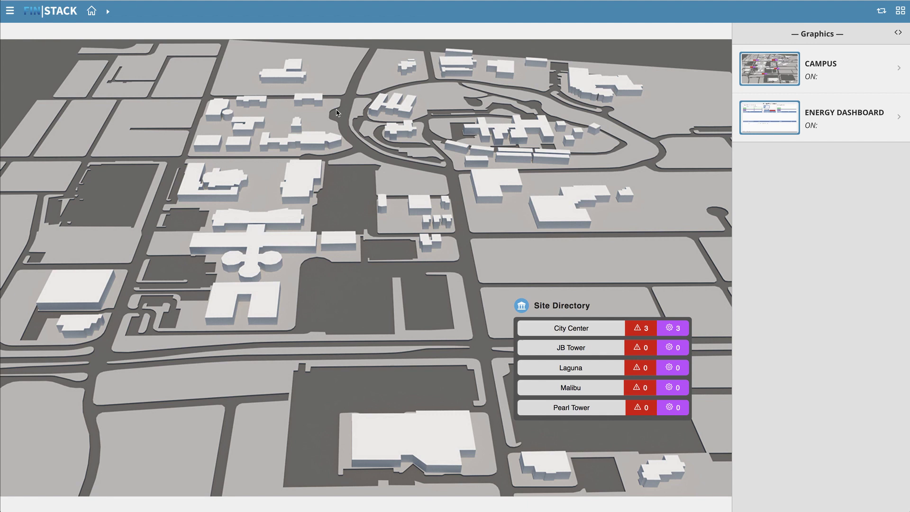
click(109, 12)
click(156, 131)
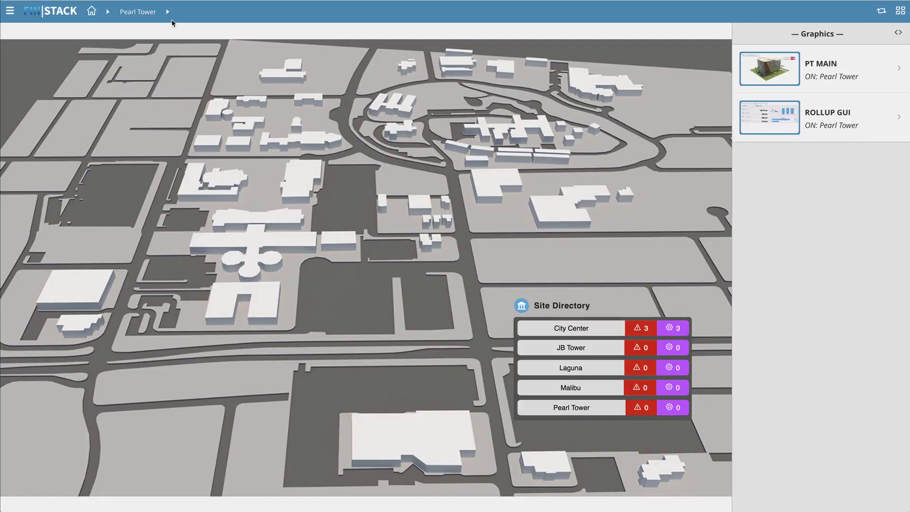
click(167, 12)
click(185, 32)
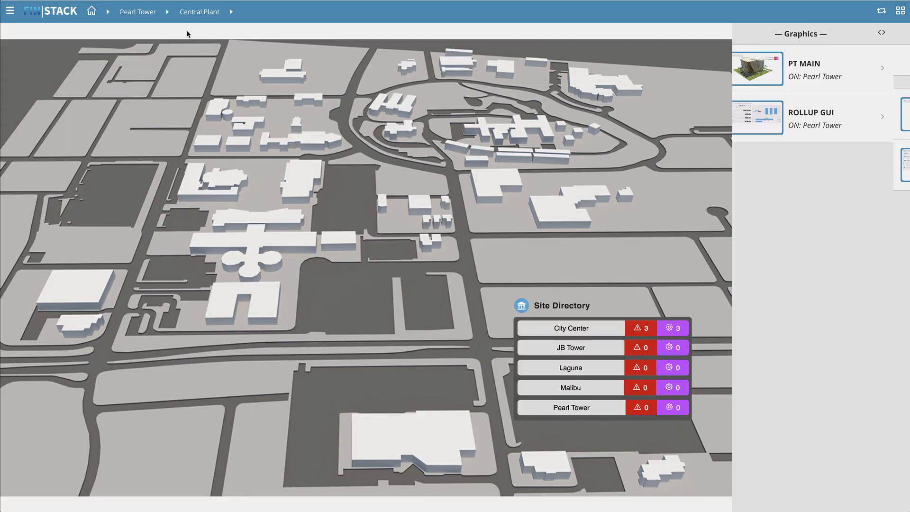
click(231, 12)
click(247, 35)
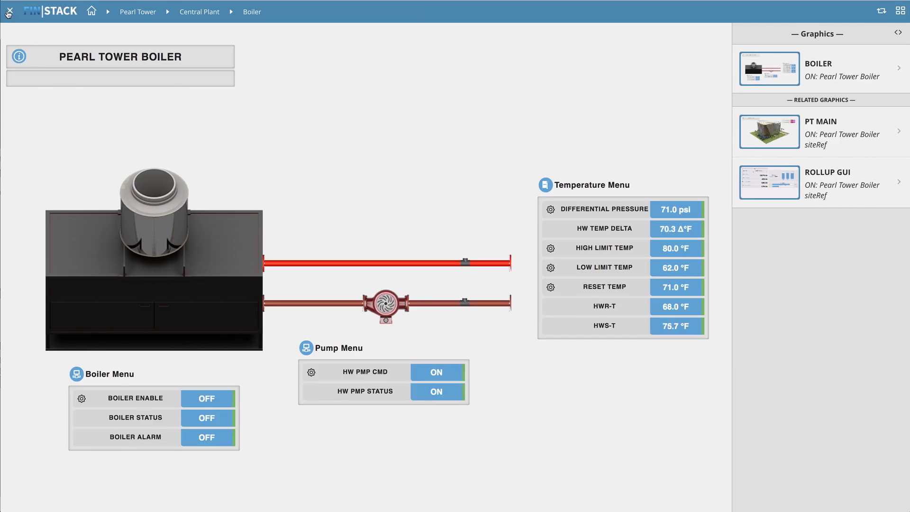
Add the boiler graphic as favorite 'Boiler' with the EQUIP icon in Root Level
click(10, 11)
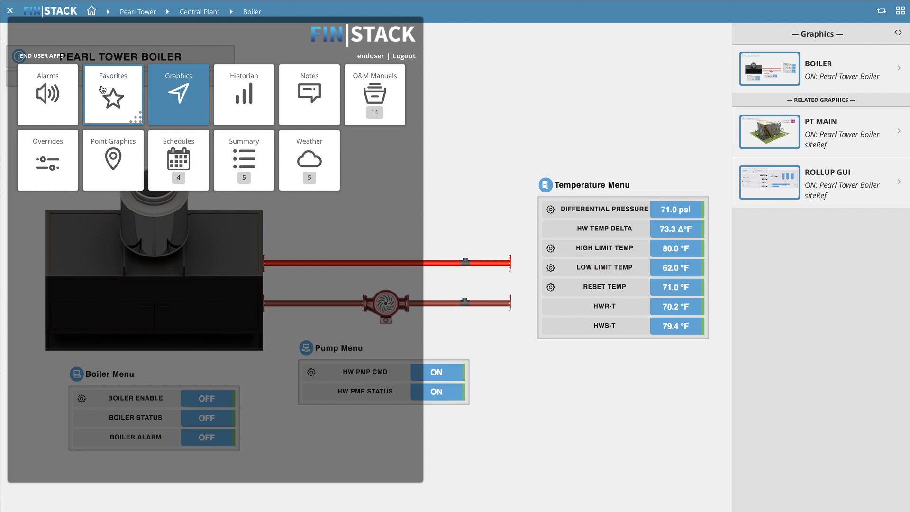
click(103, 89)
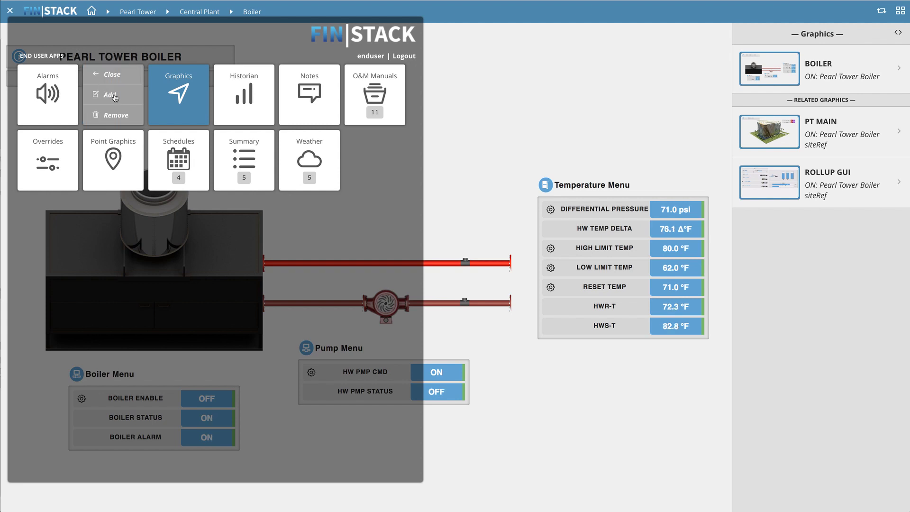
click(121, 95)
click(439, 227)
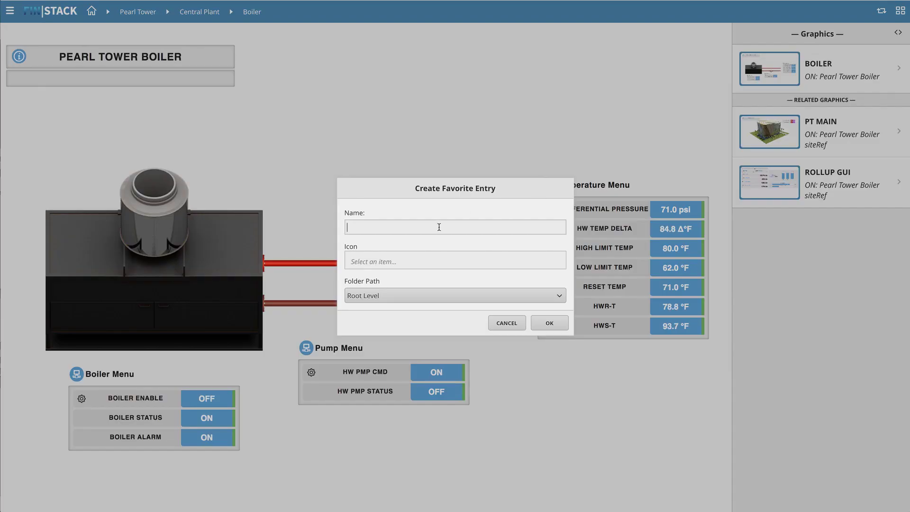
text(Boiler)
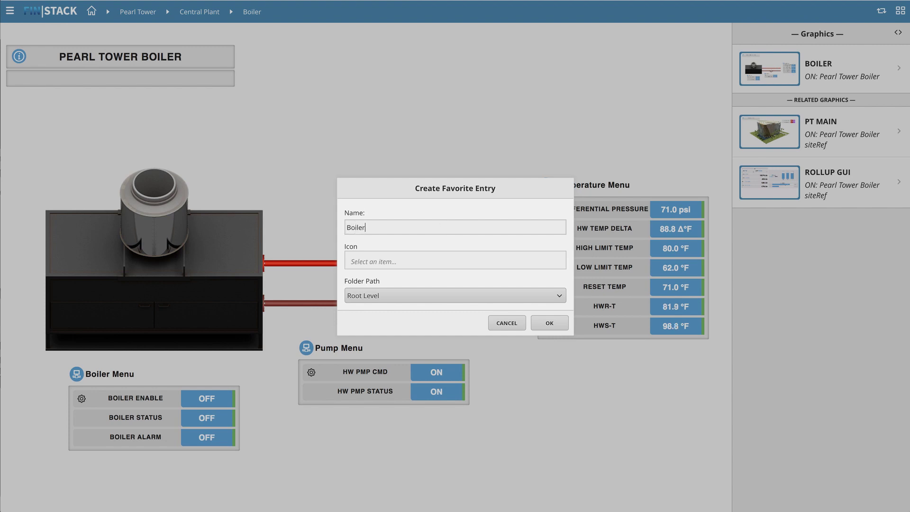
click(451, 260)
text(equi)
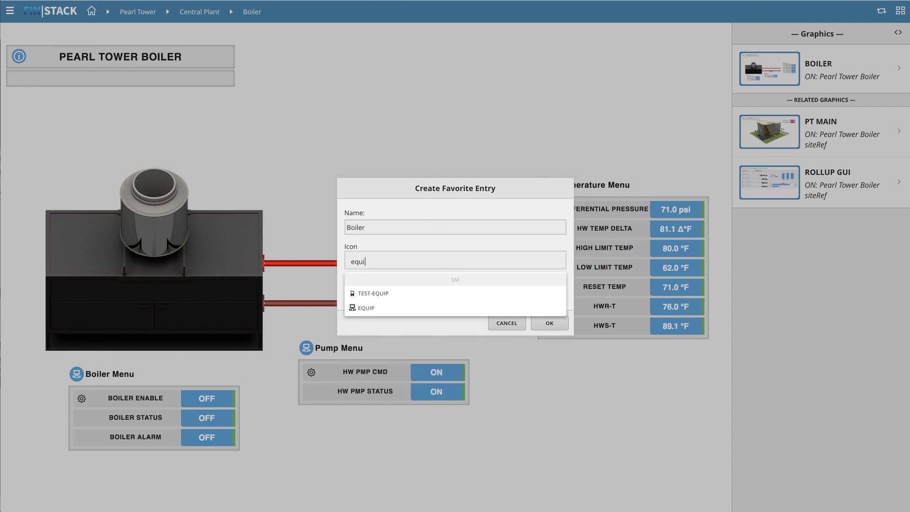
text(p)
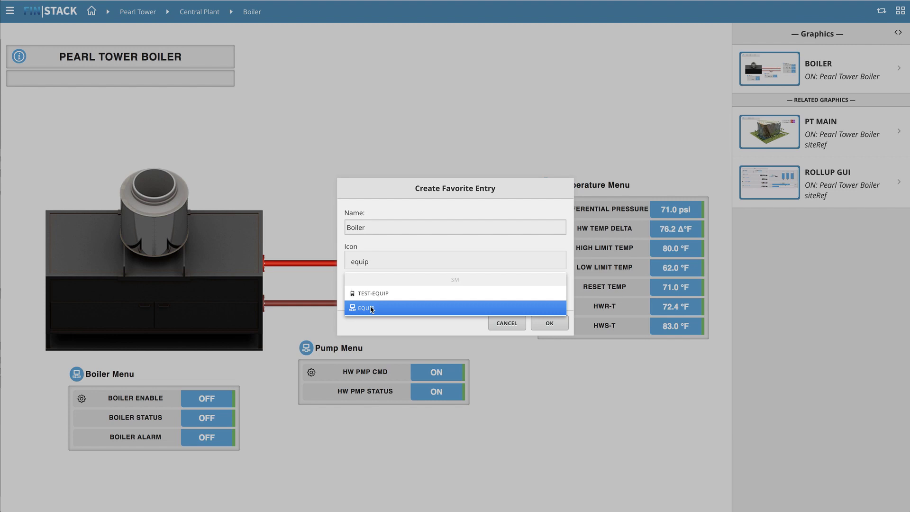
click(372, 308)
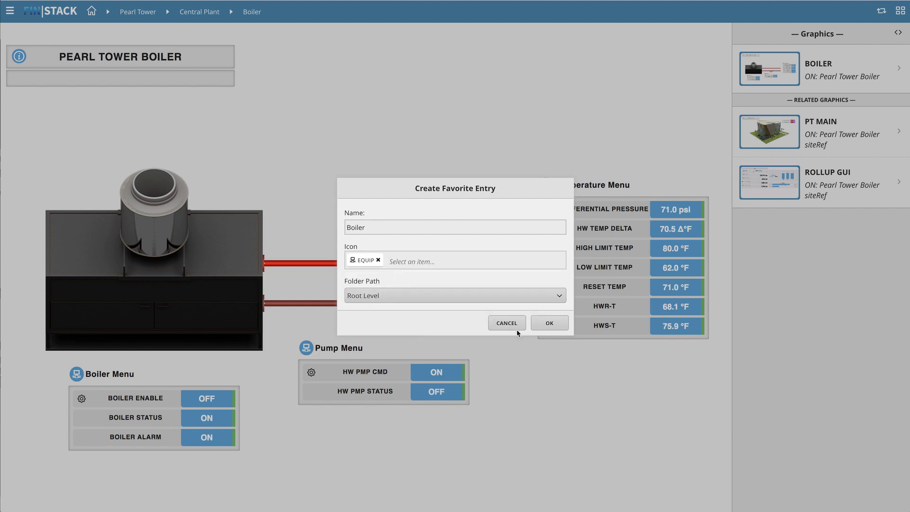
click(561, 299)
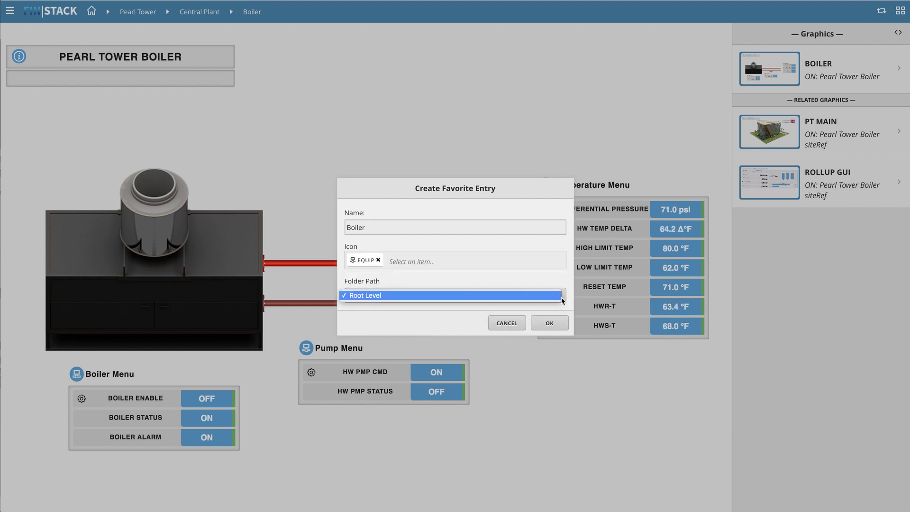
click(561, 297)
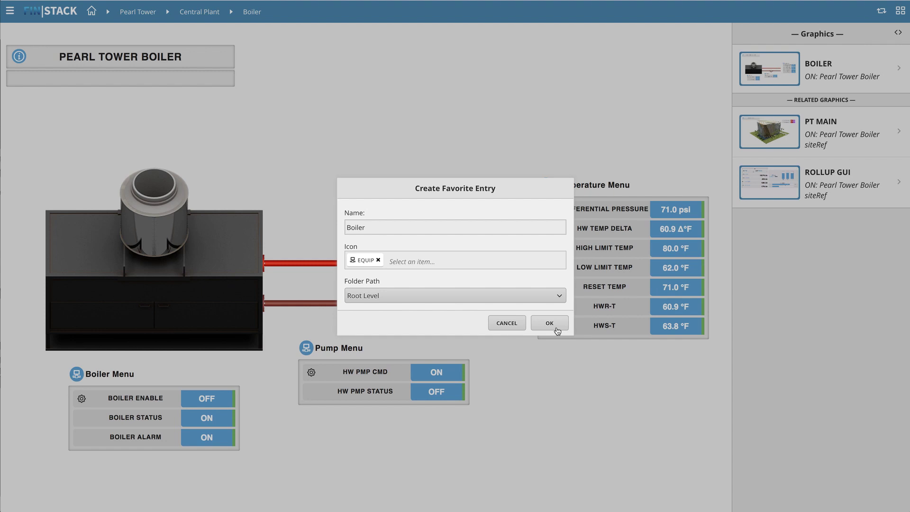
click(556, 327)
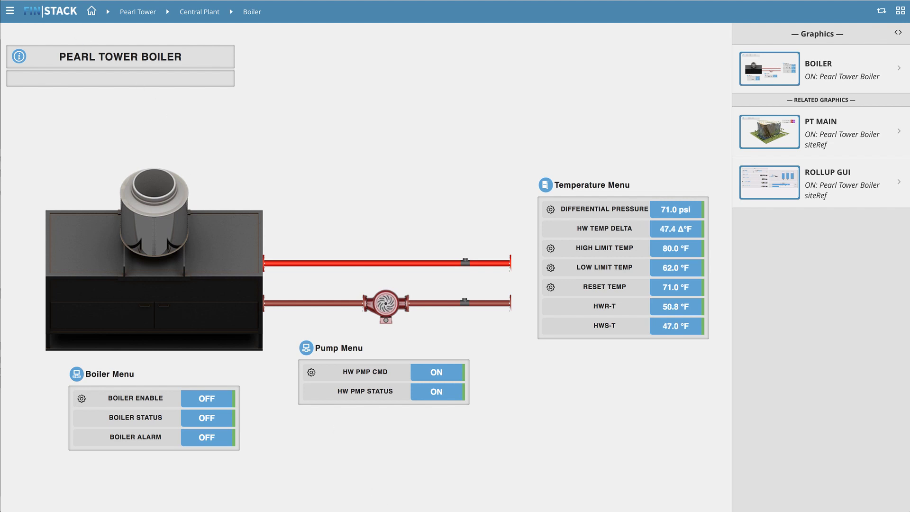
Check the Boiler tile in the launcher, close it, and go Home to the campus map
click(11, 13)
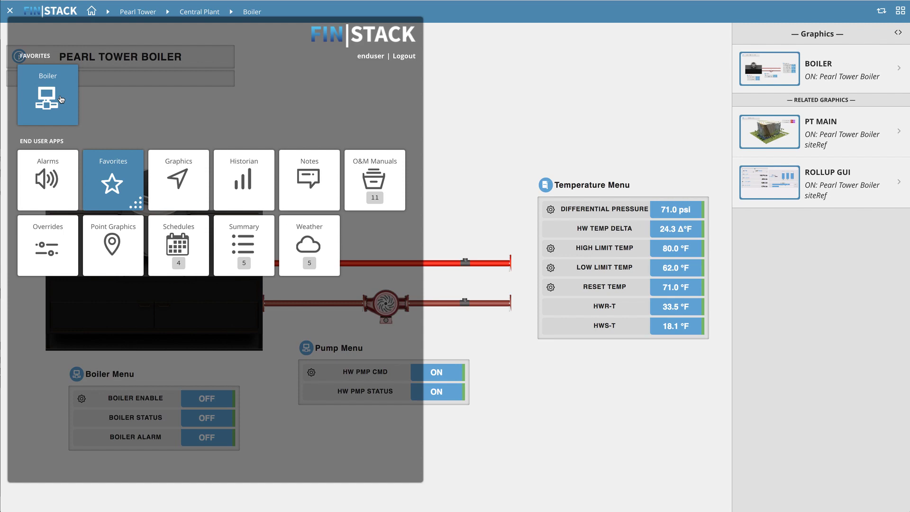
click(453, 119)
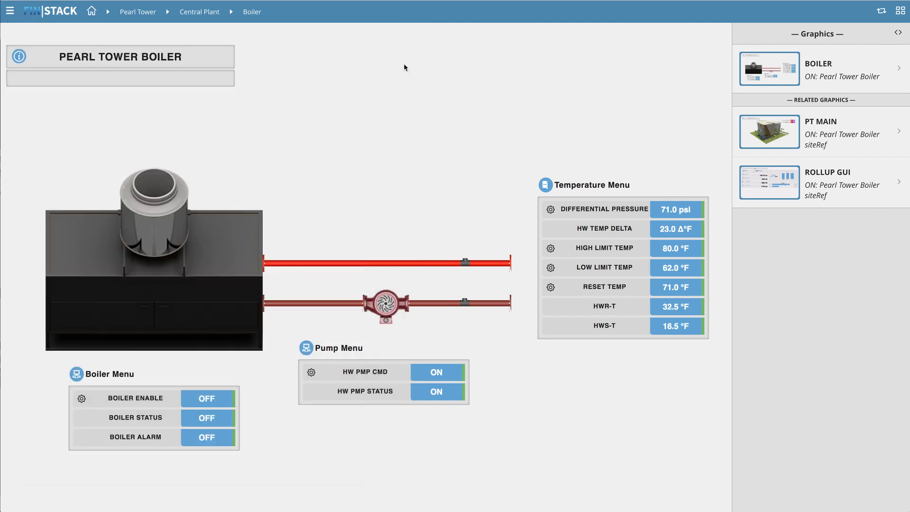
click(91, 12)
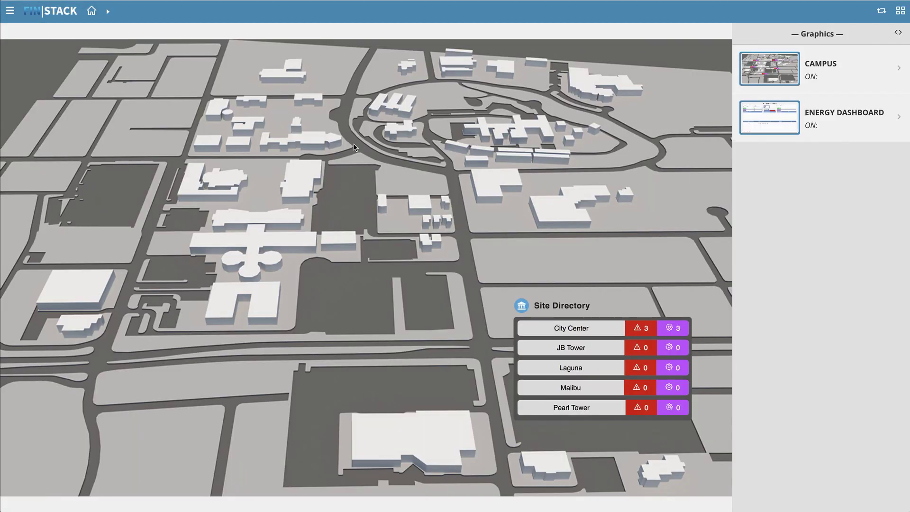
Launch the Boiler favorite tile from the apps launcher
click(10, 11)
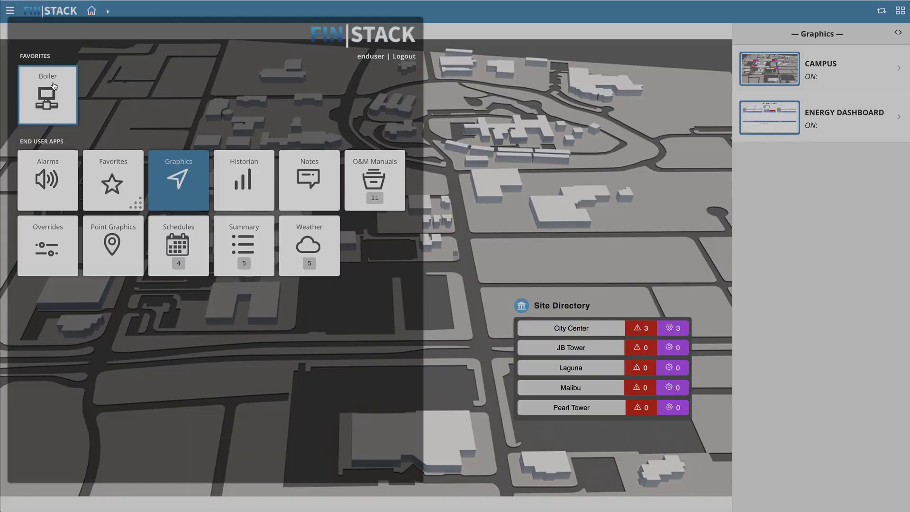
click(54, 85)
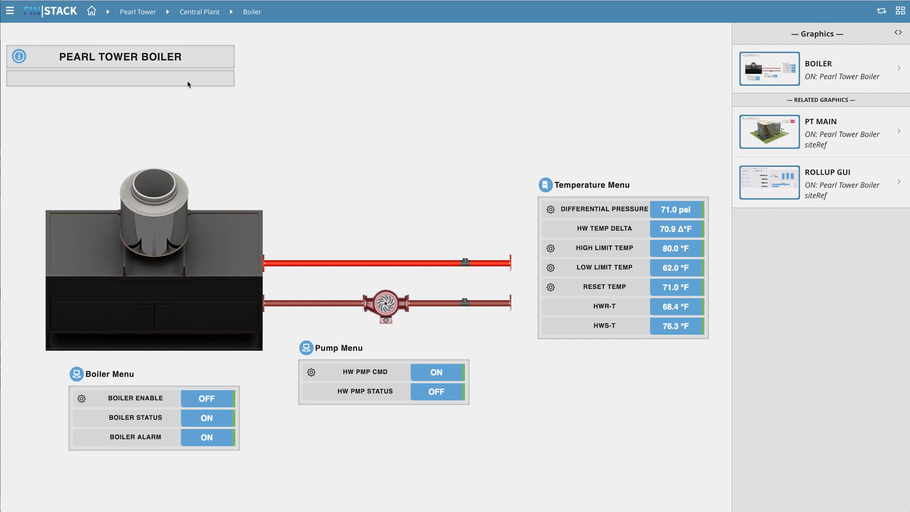
Navigate the breadcrumb to City Center > Floor 1 > AHU-1
click(108, 11)
click(139, 40)
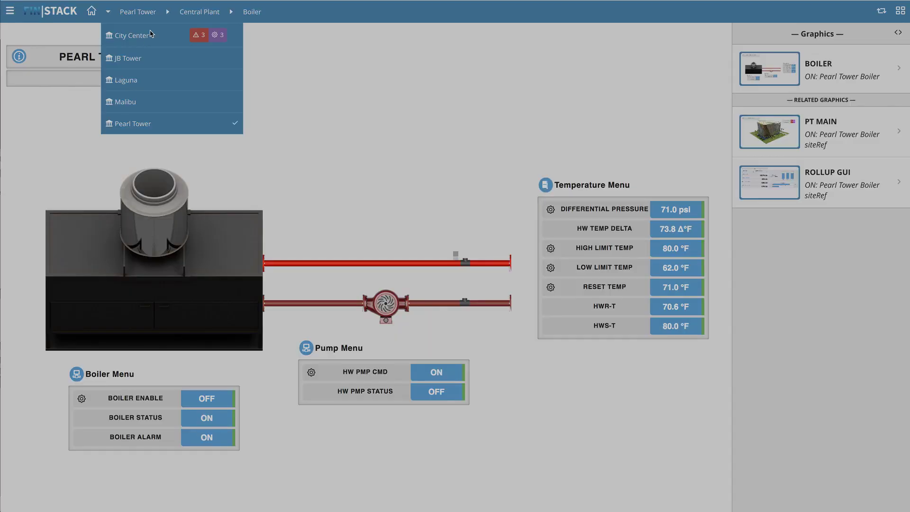
click(180, 33)
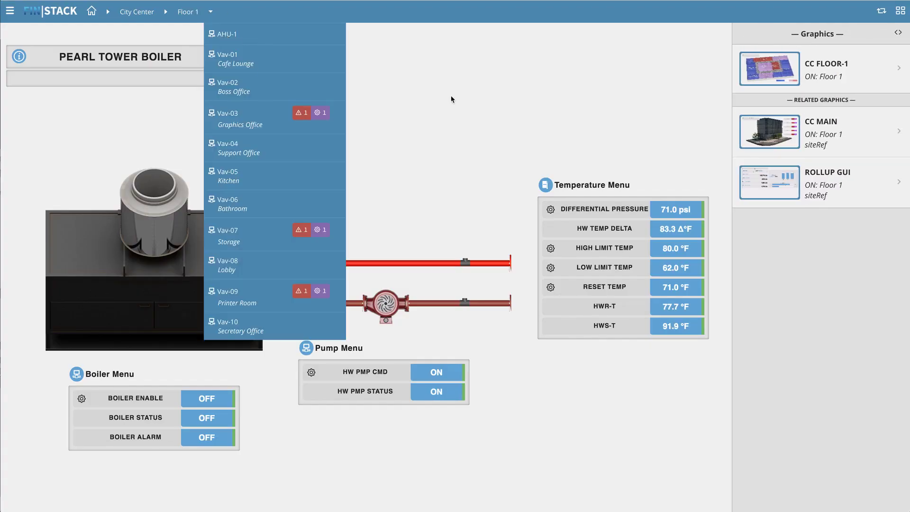
click(239, 37)
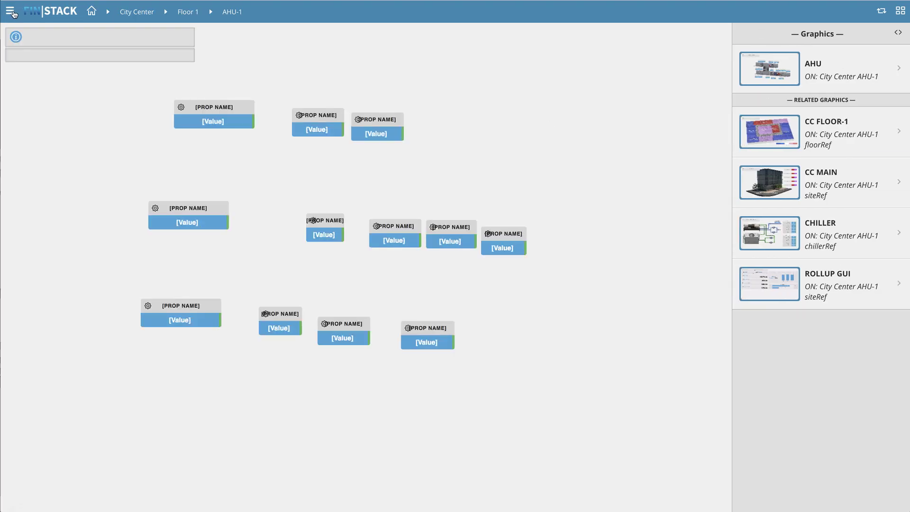
Save AHU-1 as favorite 'AHUs' with the AHU icon at Root Level, then check the favorites
click(11, 12)
click(12, 14)
click(10, 11)
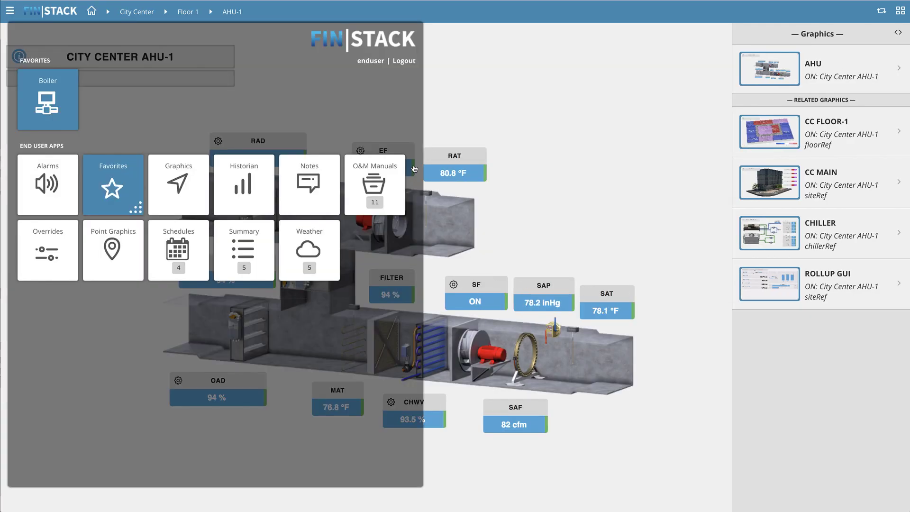
click(138, 199)
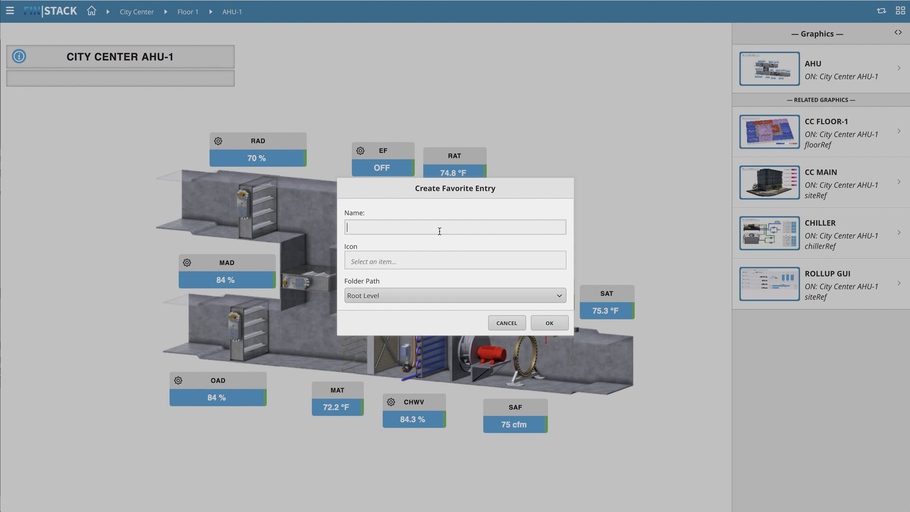
text(AHUs)
click(422, 256)
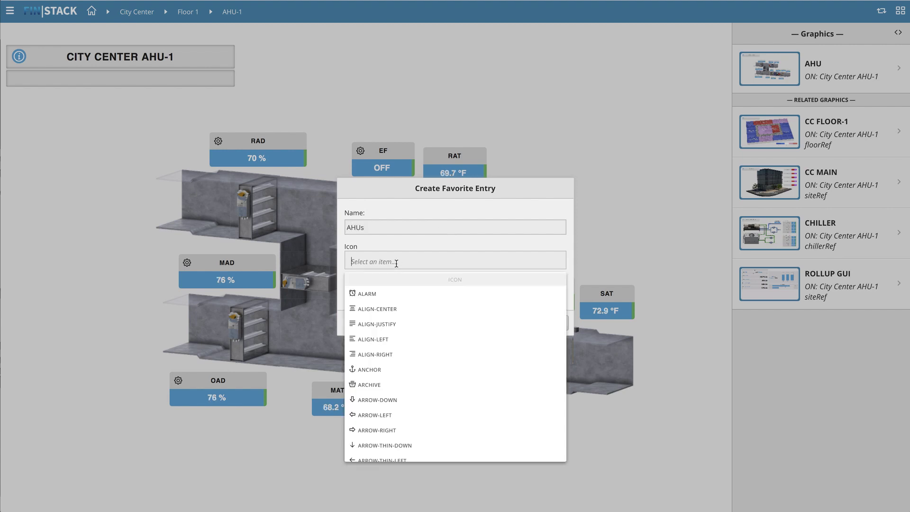
text(ahu)
click(370, 293)
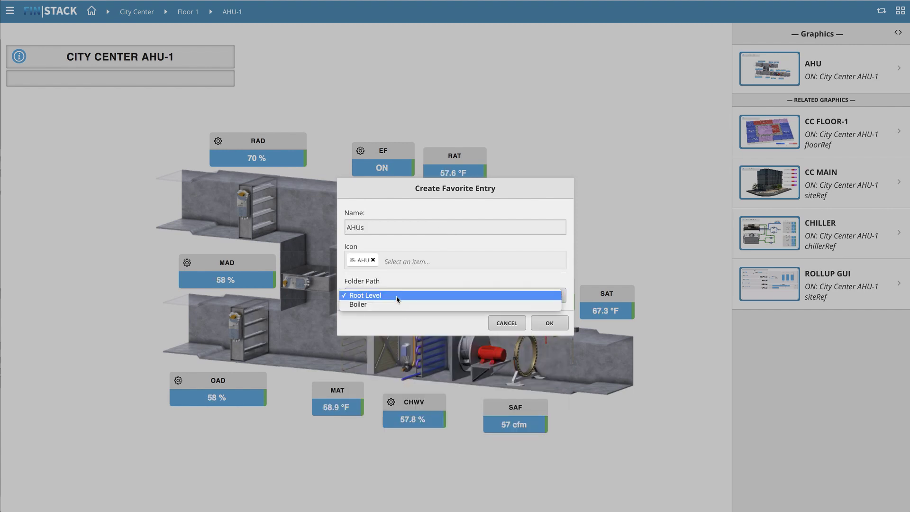
click(396, 295)
click(553, 326)
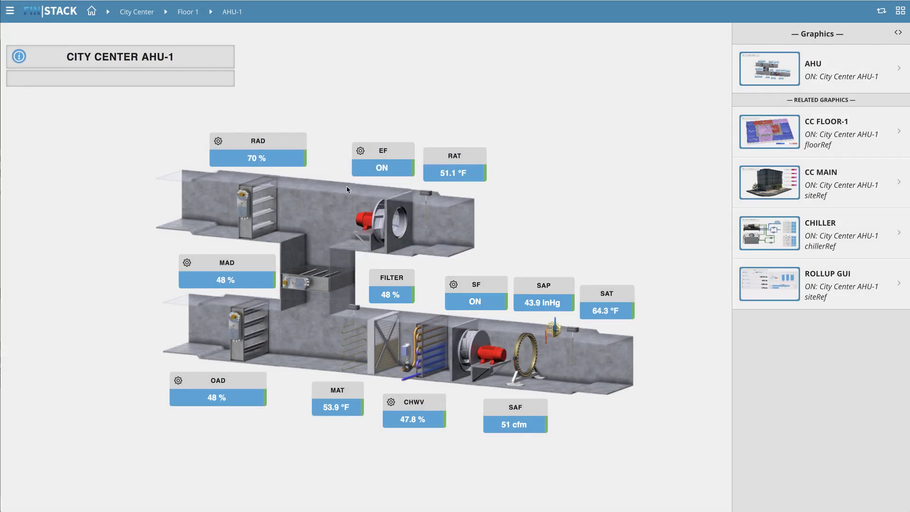
click(10, 10)
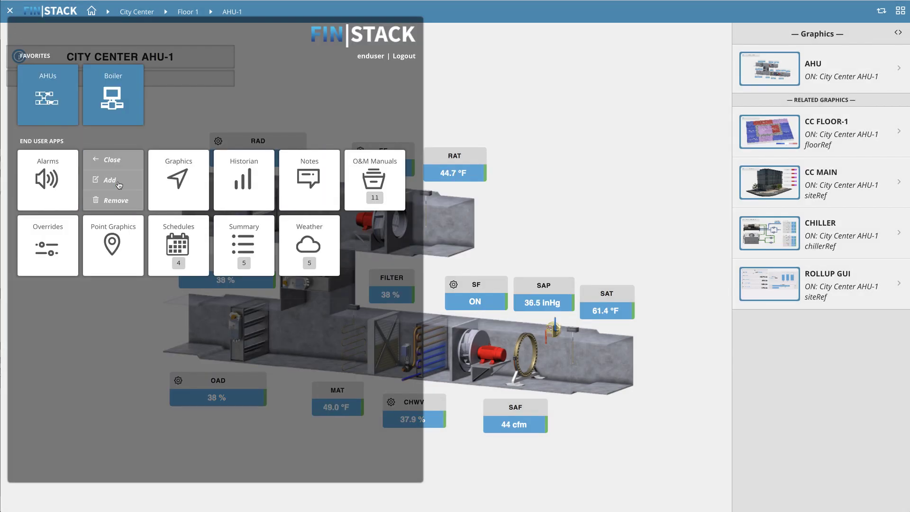
Create favorite 'AHU-1' with the AHU icon filed in the AHUs folder
click(119, 184)
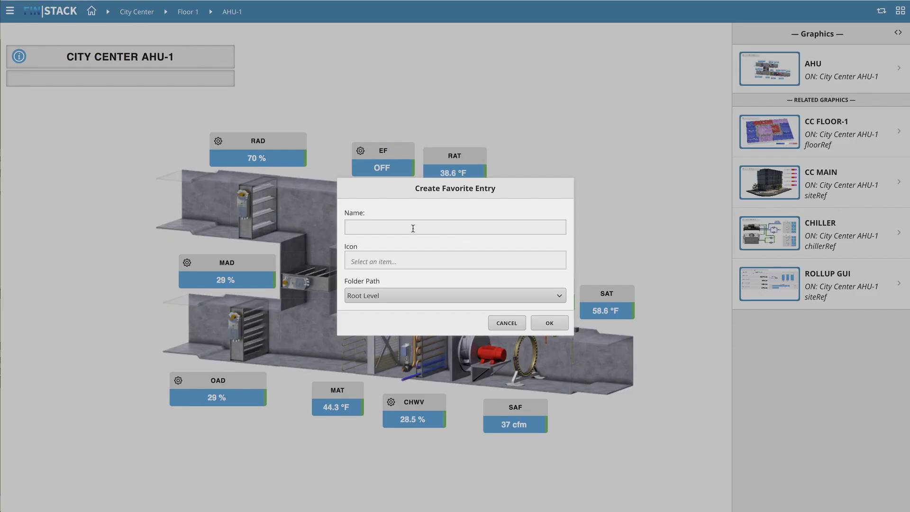
text(AHU-1)
click(401, 260)
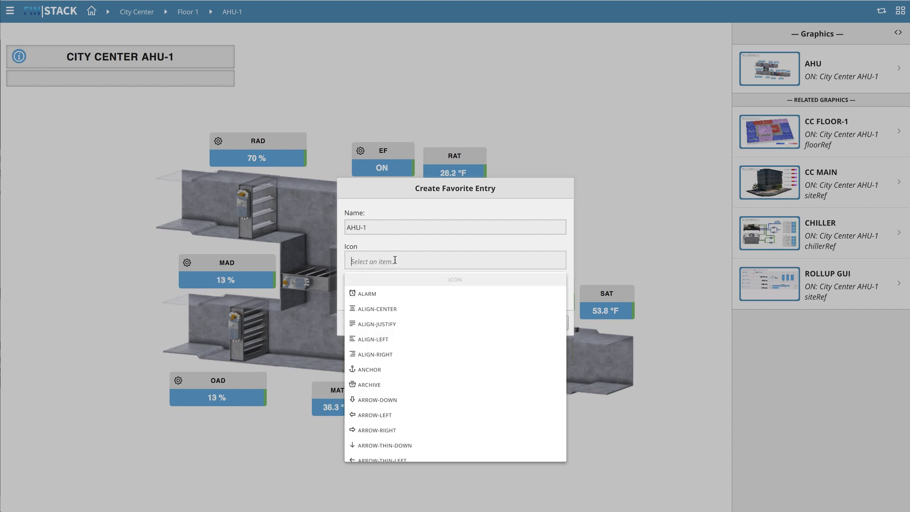
text(ahu)
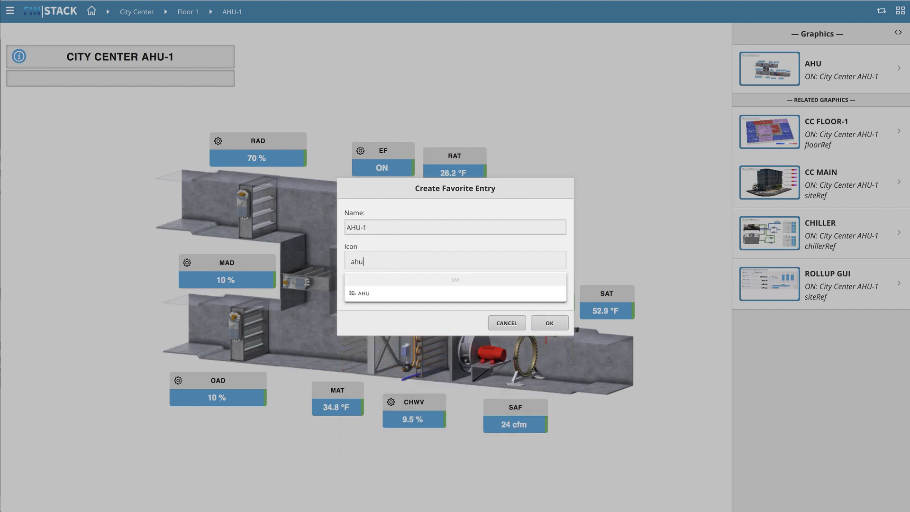
click(371, 294)
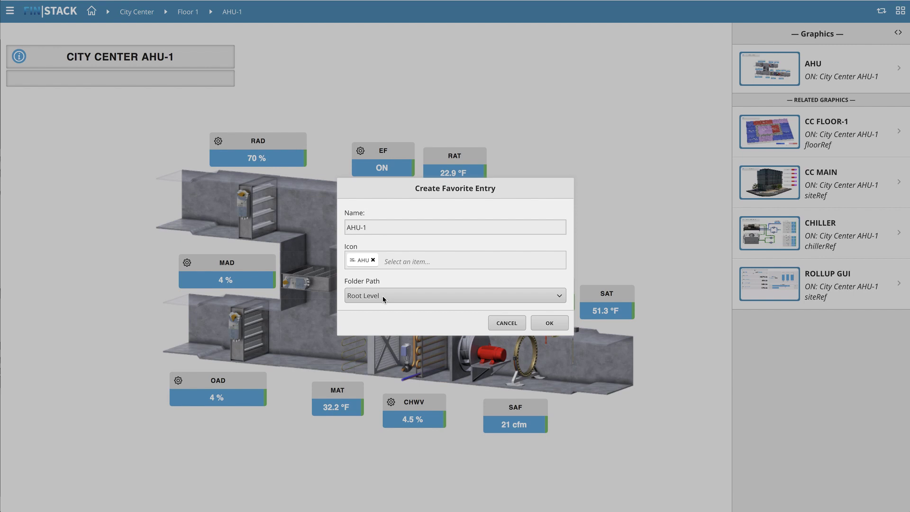
click(382, 295)
click(379, 307)
click(548, 323)
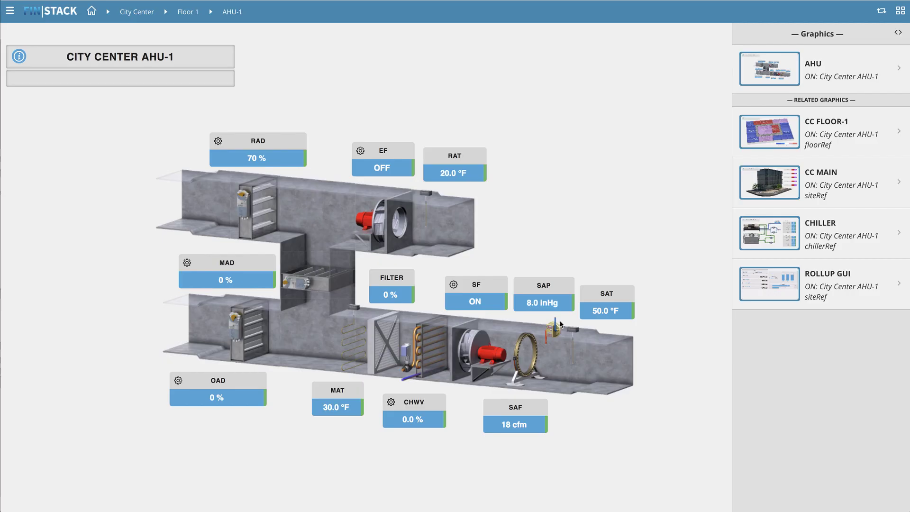
Open the AHUs folder in the launcher and launch the graphic from its favorite entry
click(9, 15)
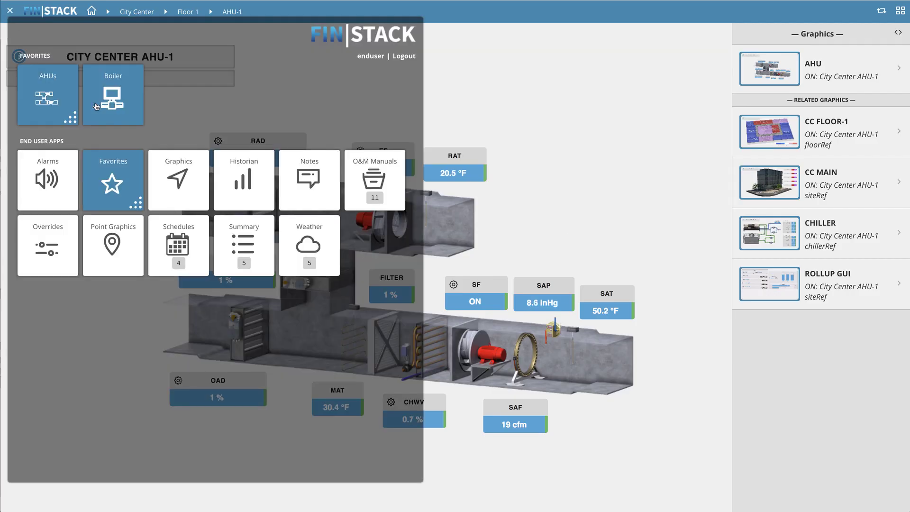
click(58, 107)
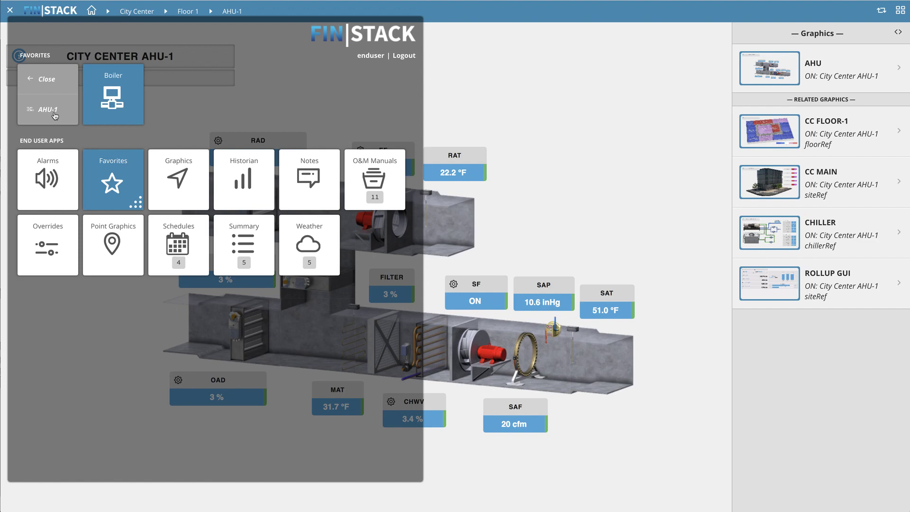
click(55, 116)
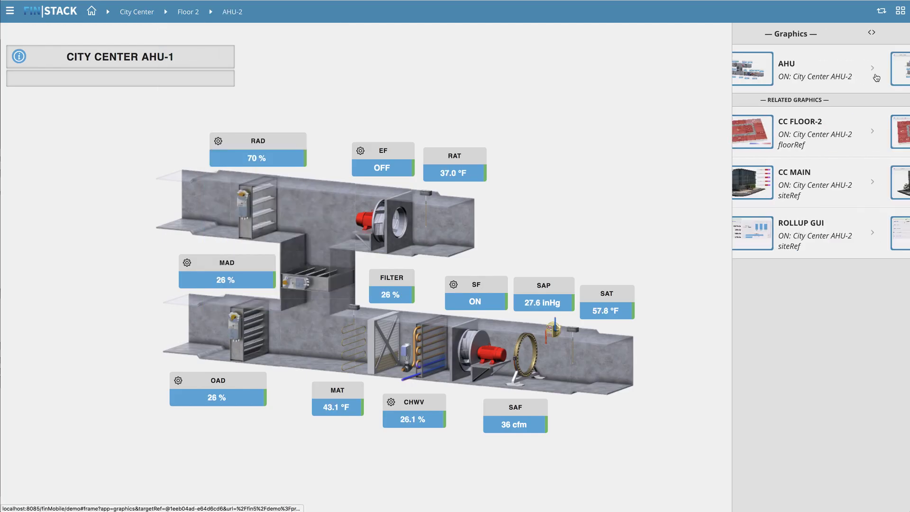
Add the AHU-2 graphic as a favorite with an icon
click(9, 11)
click(112, 102)
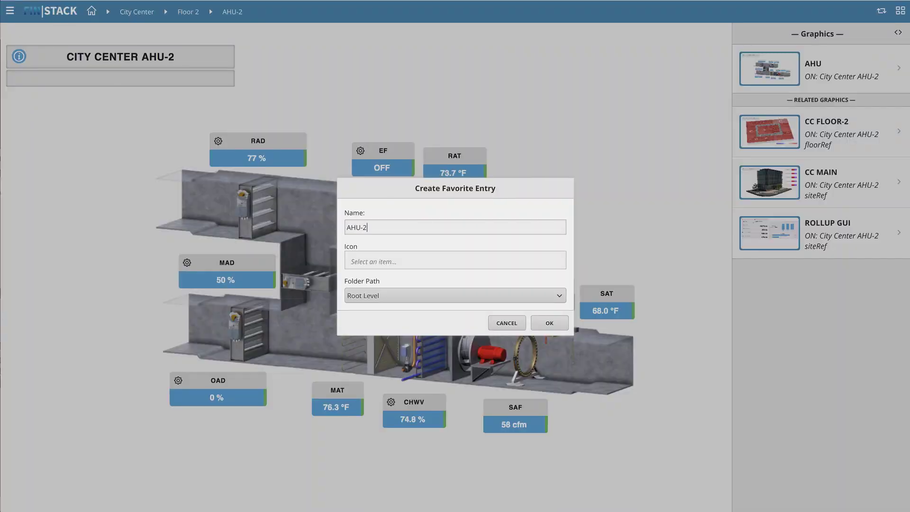
click(455, 260)
click(386, 289)
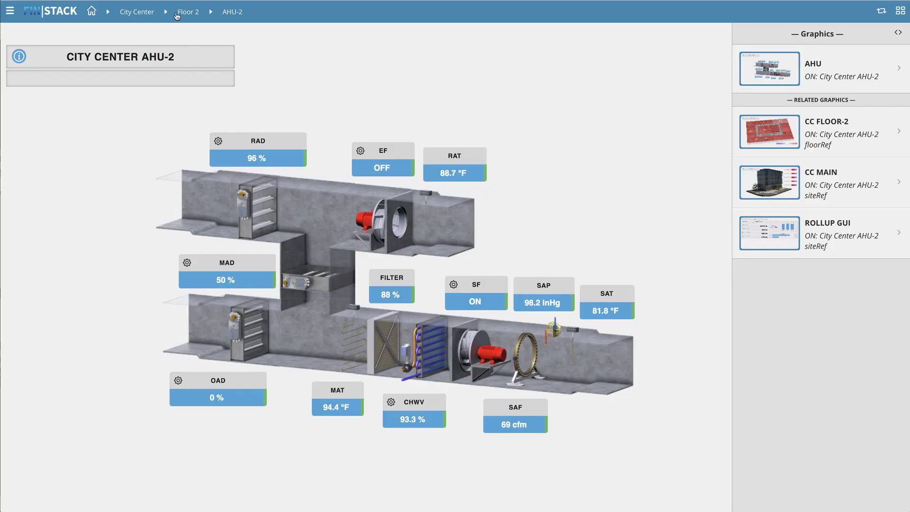
Open Floor 3's AHU-3 graphic and save it as a favorite in the AHUs folder
click(210, 11)
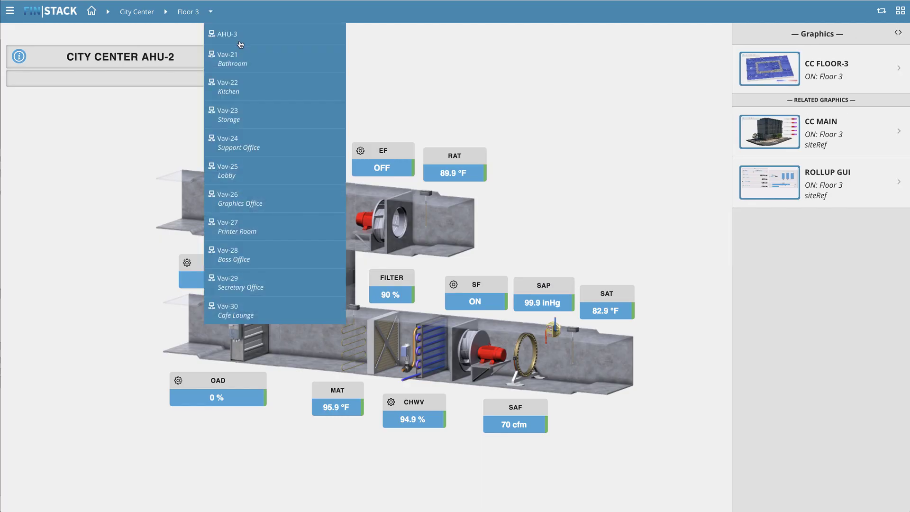
click(240, 44)
click(9, 11)
click(112, 102)
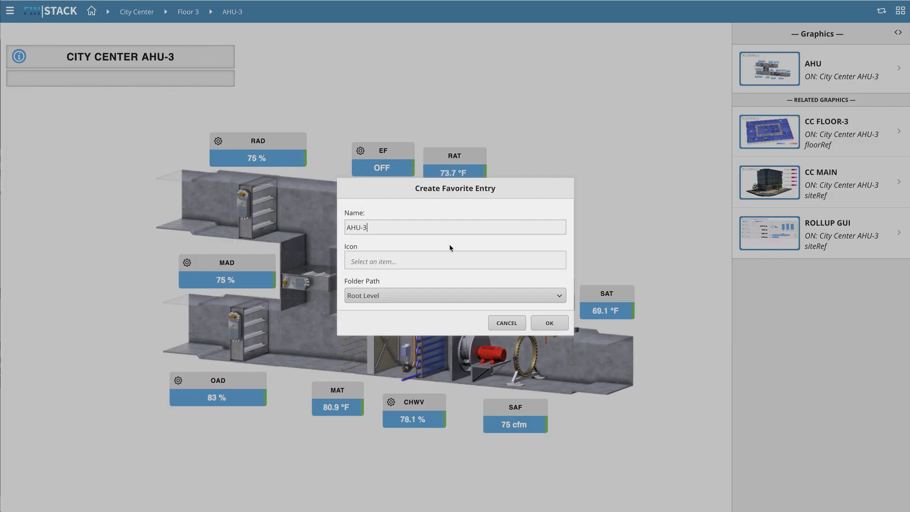
click(452, 260)
click(417, 290)
click(417, 295)
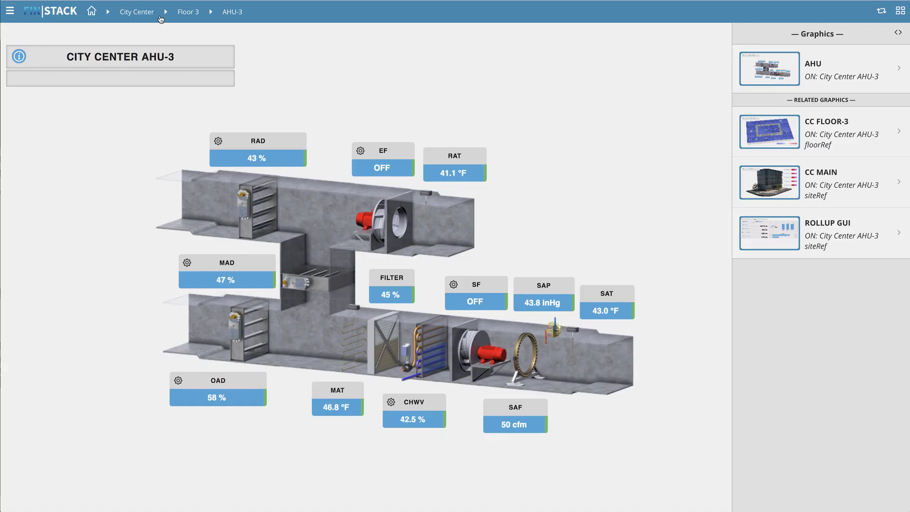
Open Floor 4's AHU-4 graphic and save it as a favorite in the AHUs folder
click(210, 12)
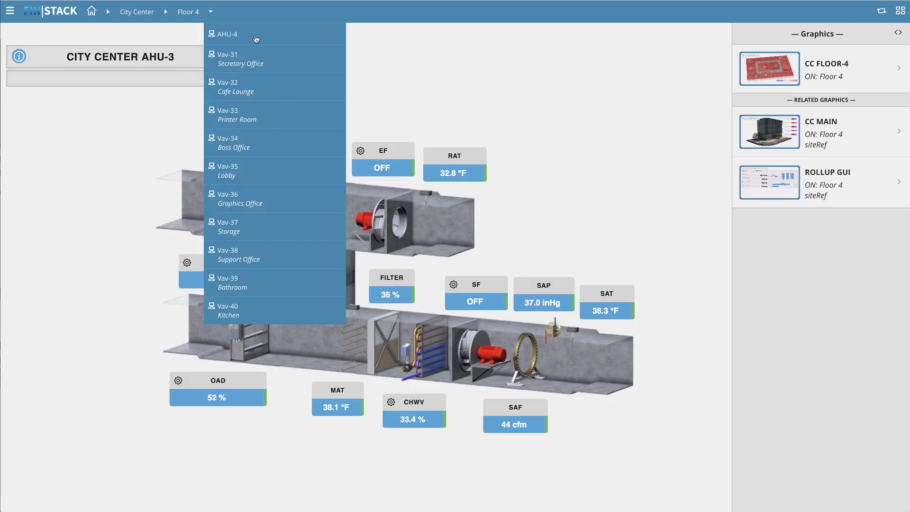
click(256, 39)
click(9, 11)
click(116, 189)
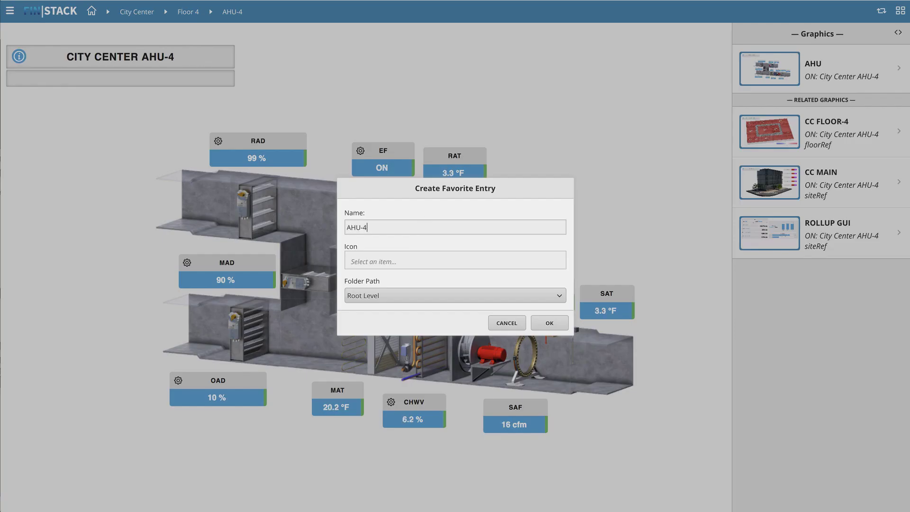
click(453, 260)
click(373, 280)
click(367, 295)
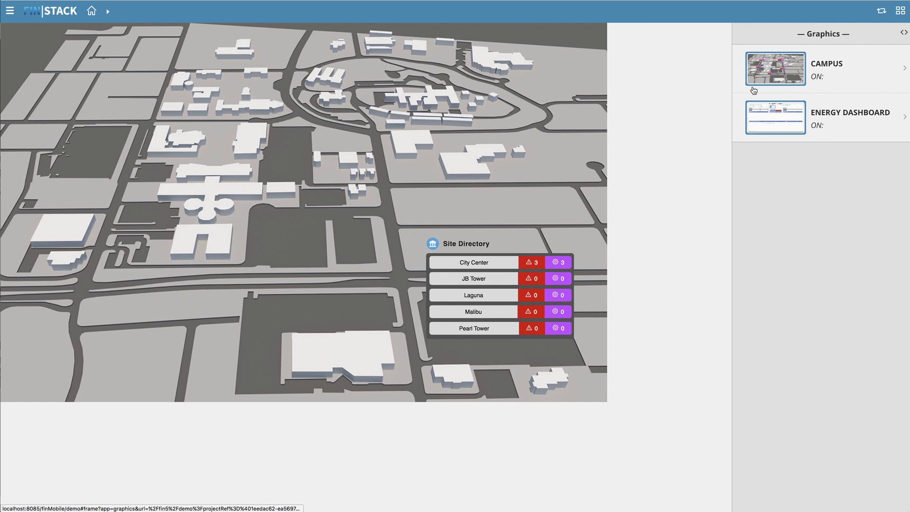
Open the AHU-4 graphic from its favorite in the launcher
click(9, 10)
scroll(67, 106, down, 3)
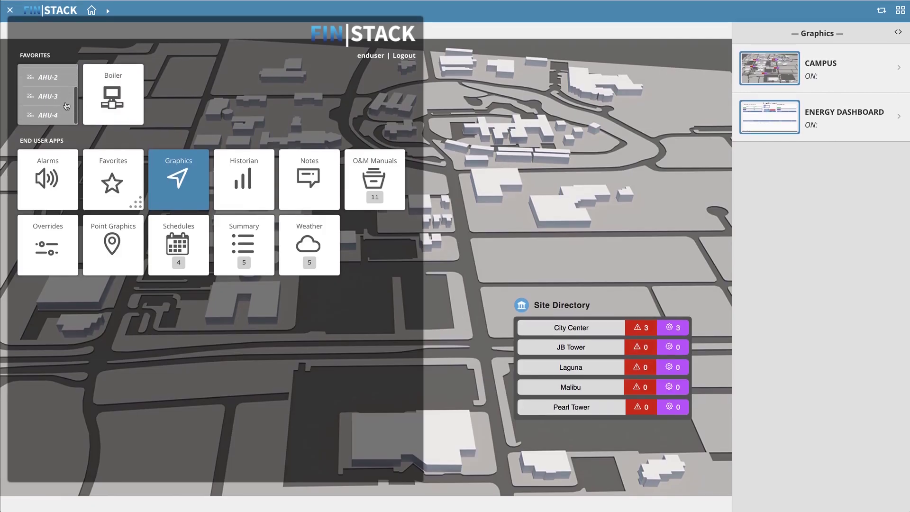
click(65, 114)
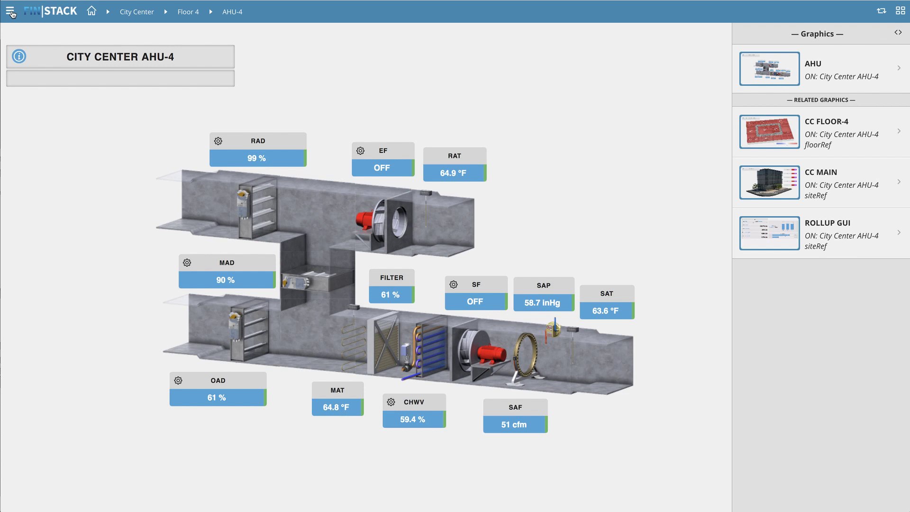
Open the Schedules app and show the schedule list across the main view
click(10, 10)
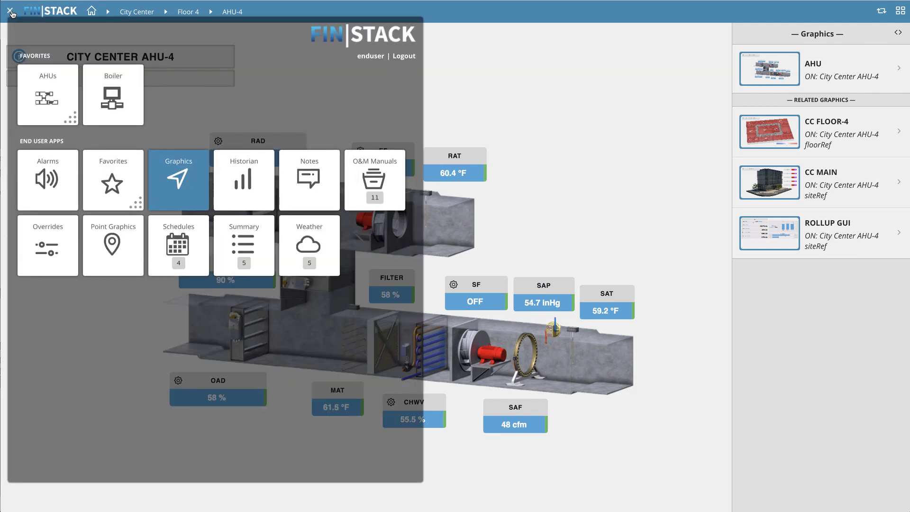
click(179, 256)
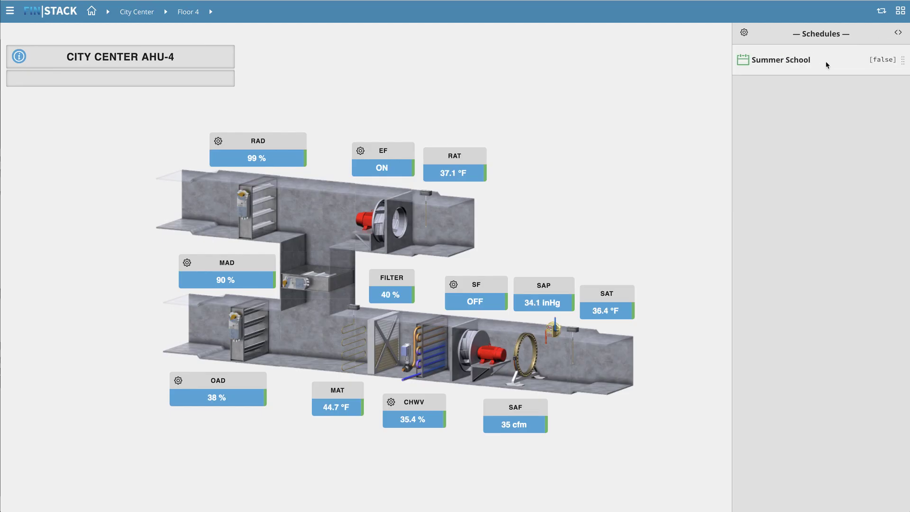
click(897, 33)
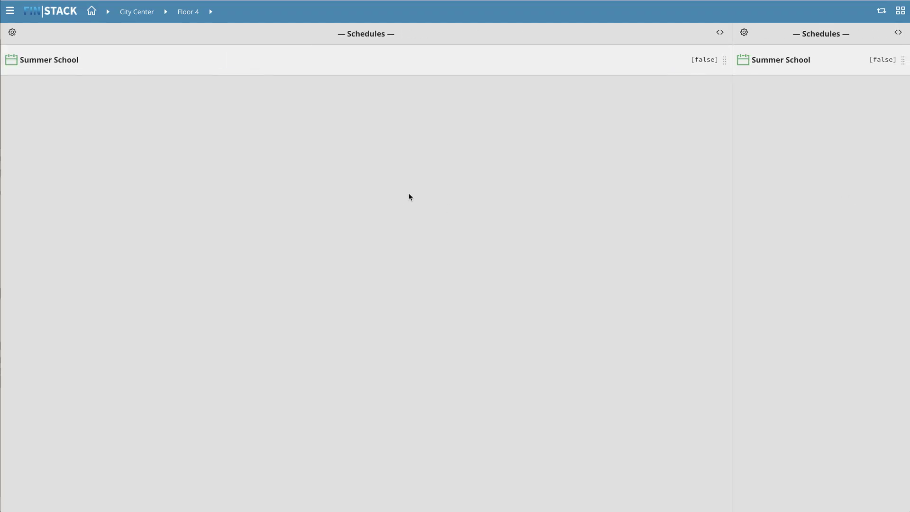
Save favorite 'Summer School' with the SCHEDULE icon at Root Level
click(9, 11)
click(136, 189)
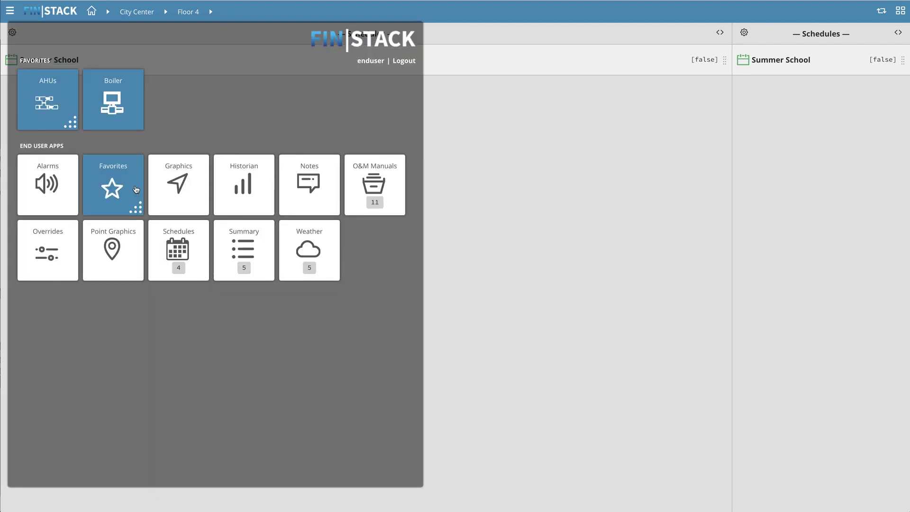
text(Summer School Schedule)
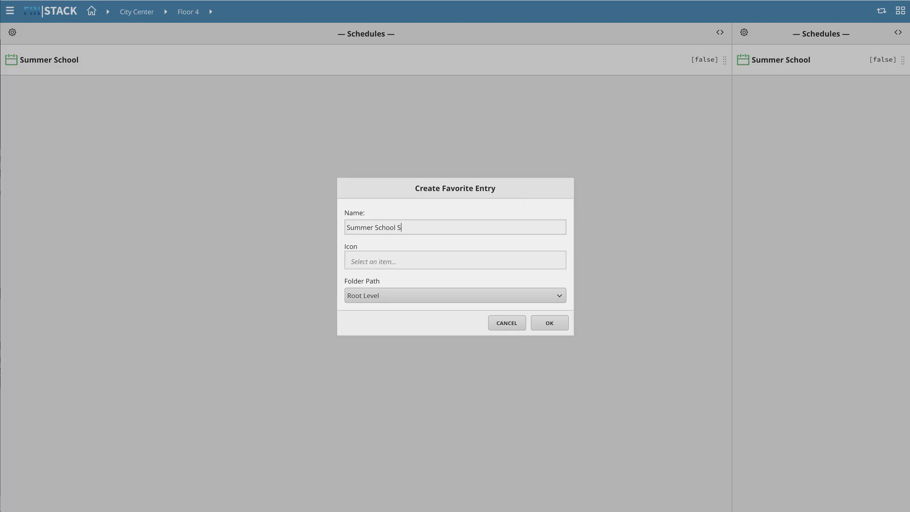
drag(396, 227, 373, 227)
key(BackSpace)
click(370, 256)
text(schedule)
click(382, 286)
key(shift+End)
text(Scho)
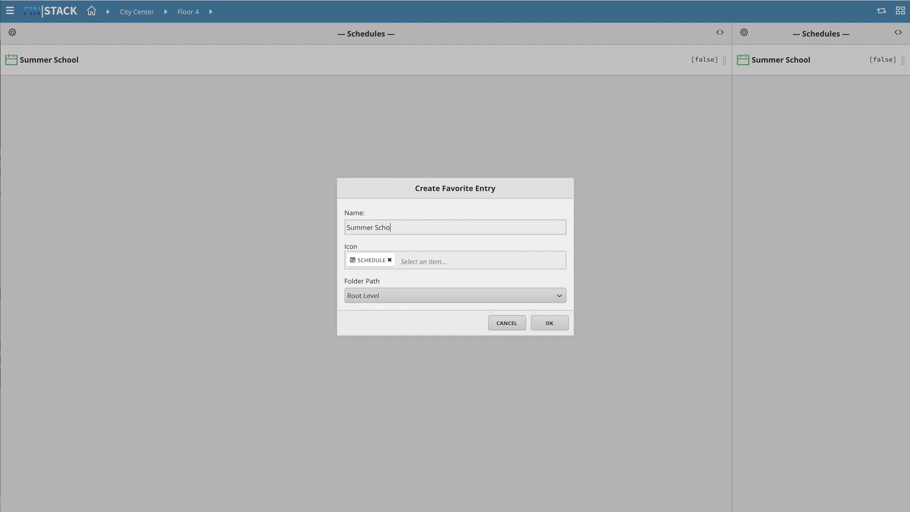
text(ol)
click(561, 326)
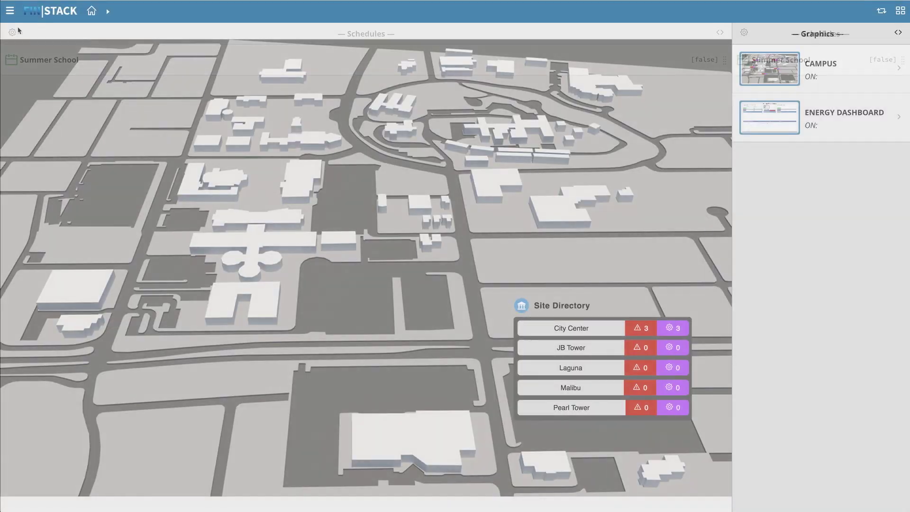
Return to the campus graphics map and reopen the launcher showing AHUs, Boiler and Summer School favorites
click(9, 10)
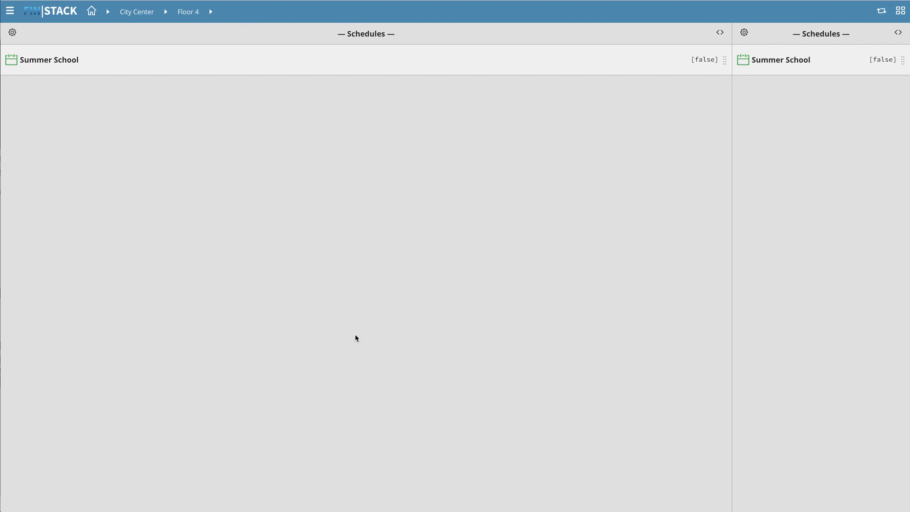
click(62, 16)
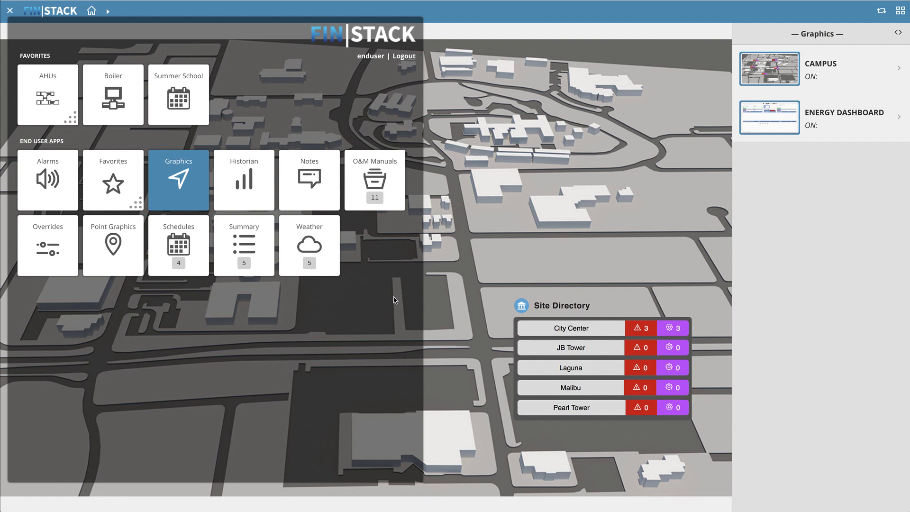
Delete the Summer School favorite entry, then check the launcher shows only AHUs and Boiler
click(95, 177)
click(123, 201)
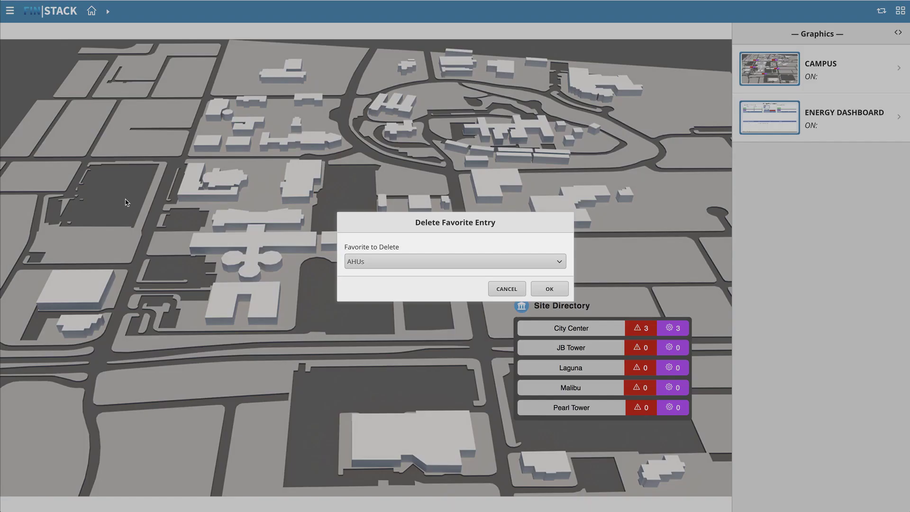
click(439, 262)
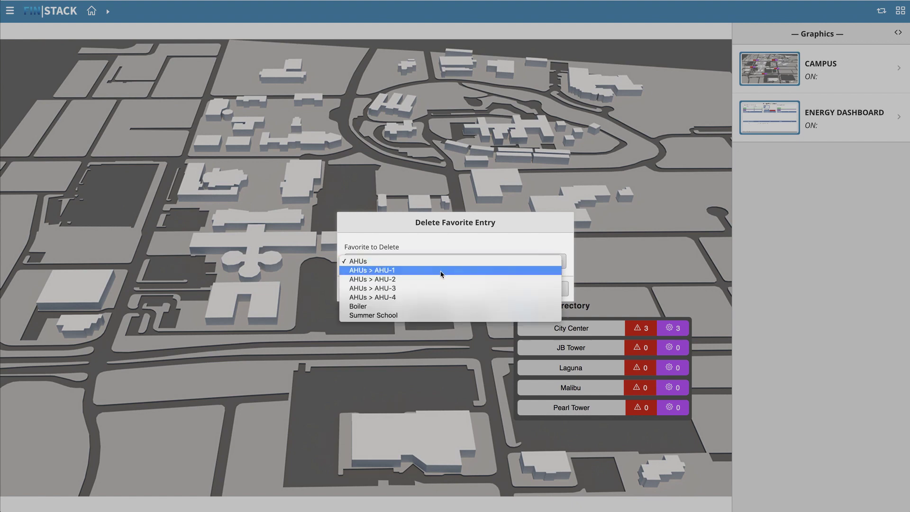
click(440, 315)
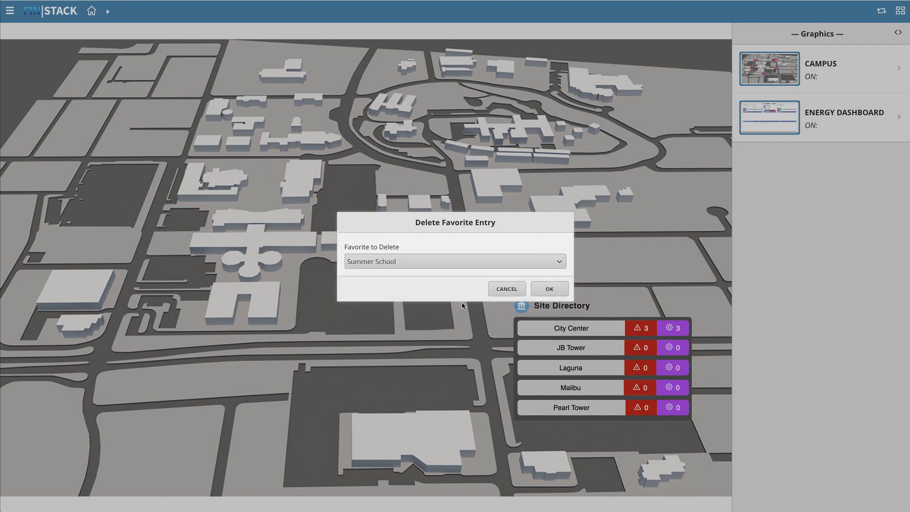
click(558, 290)
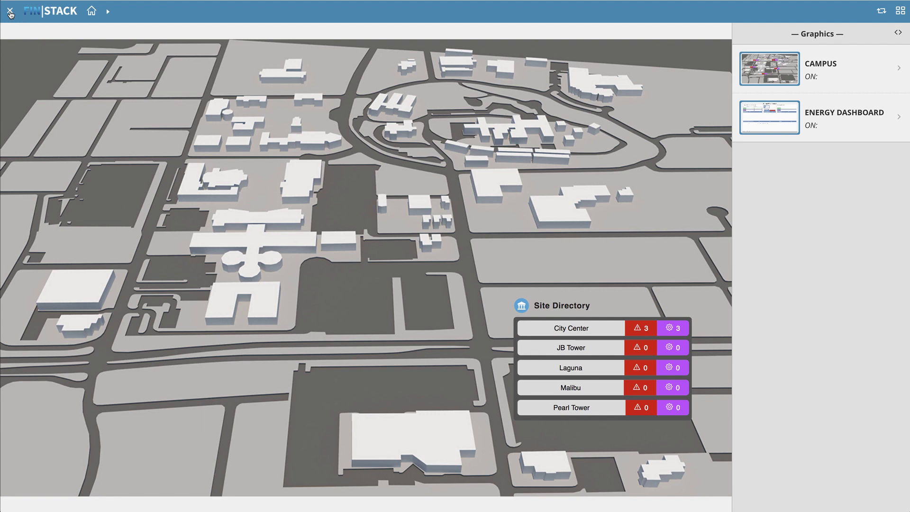
click(10, 13)
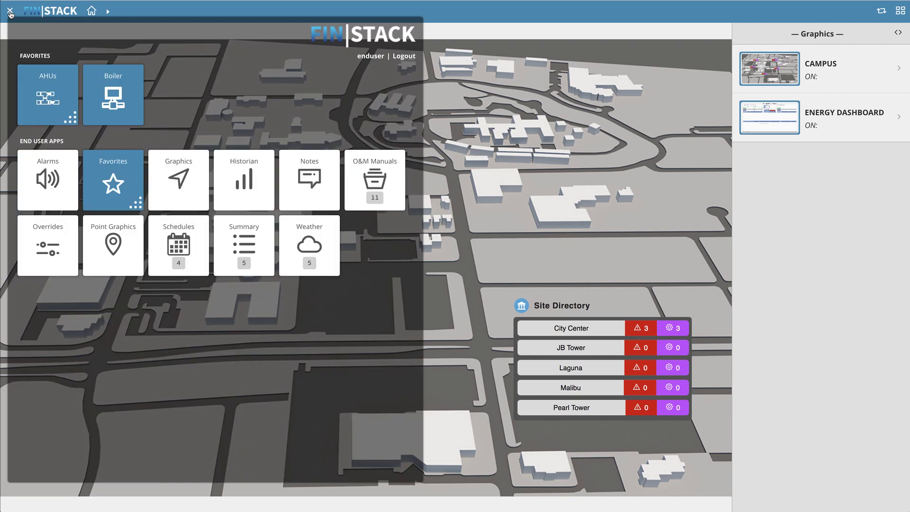
click(607, 243)
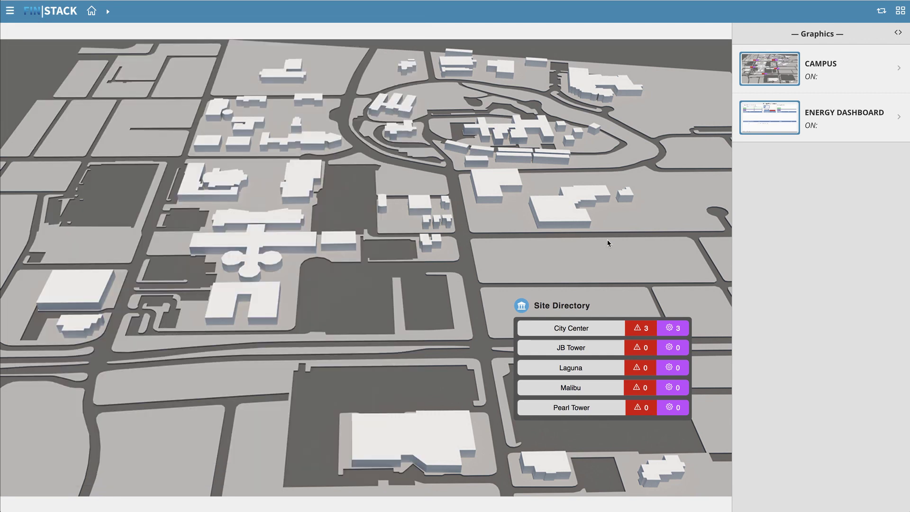